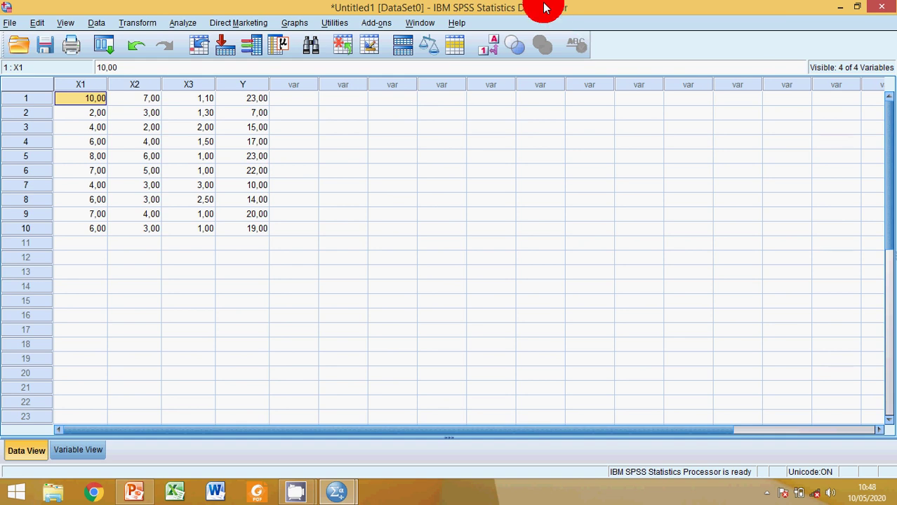
Set up a linear regression with Y as the dependent variable and X1, X2 and X3 as the independents.
left_click(180, 24)
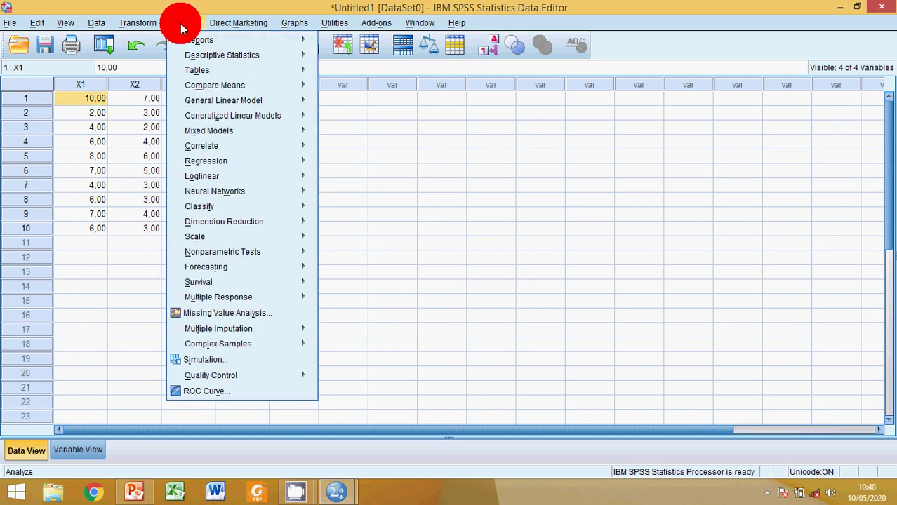
mouse_move(226, 161)
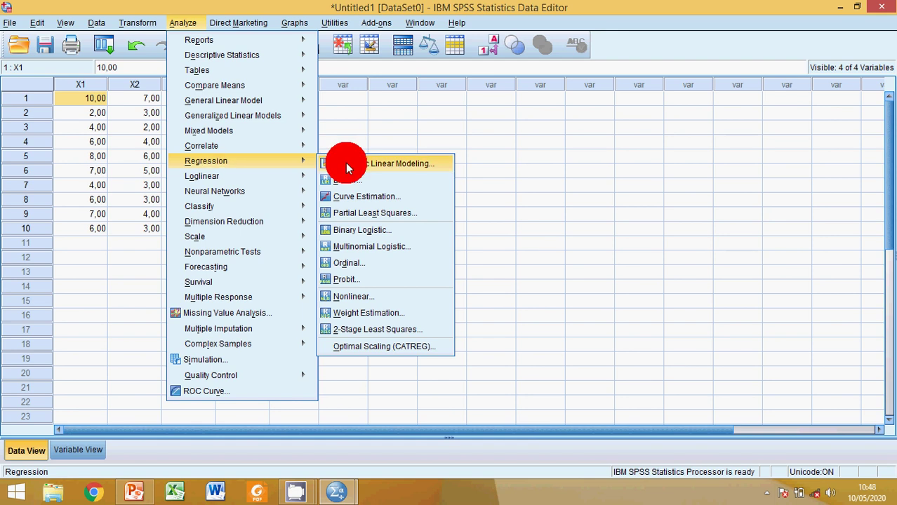
left_click(349, 183)
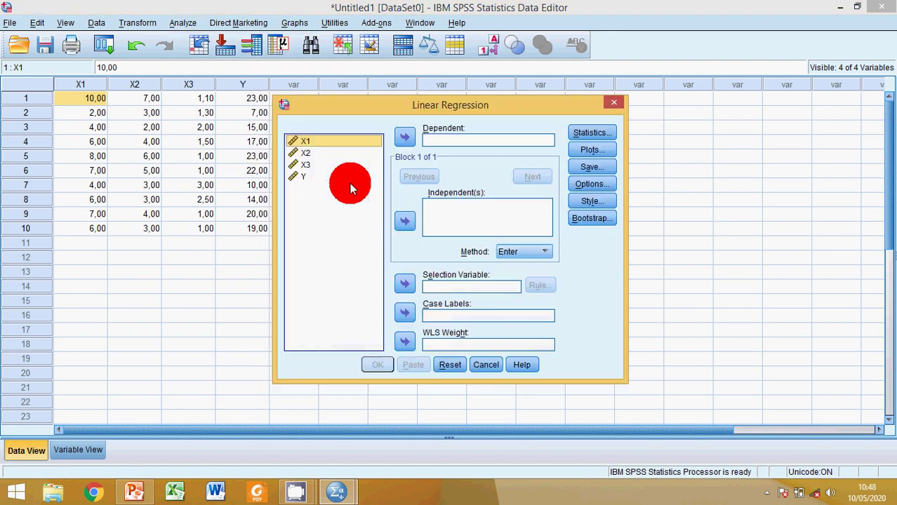
left_click(300, 177)
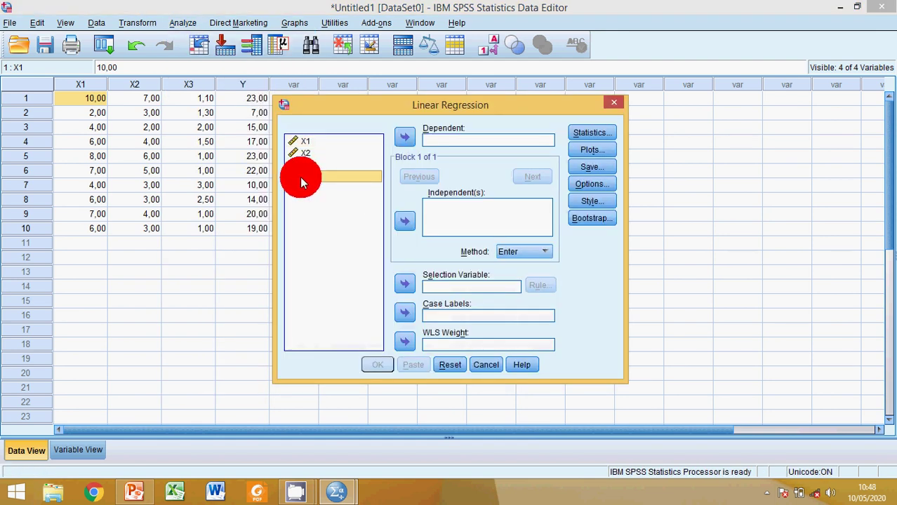
left_click(404, 140)
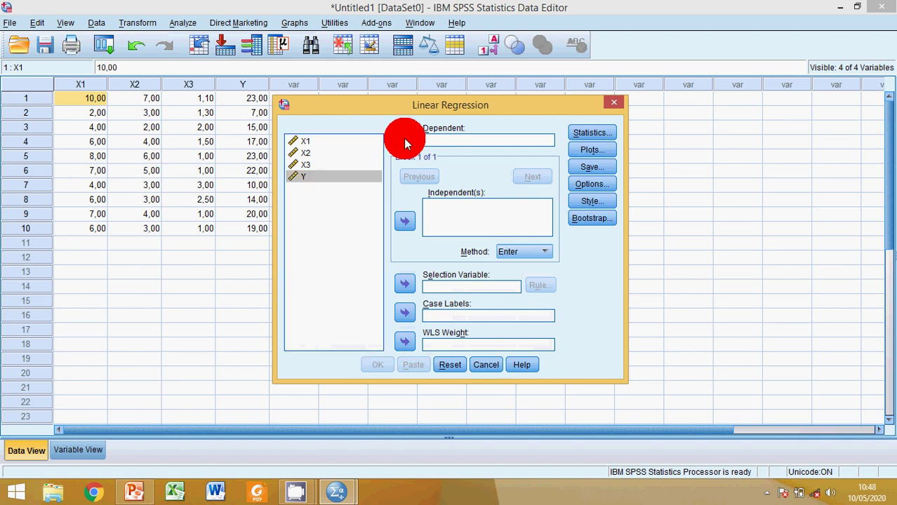
left_click(305, 141)
left_click_drag(311, 153, 313, 163)
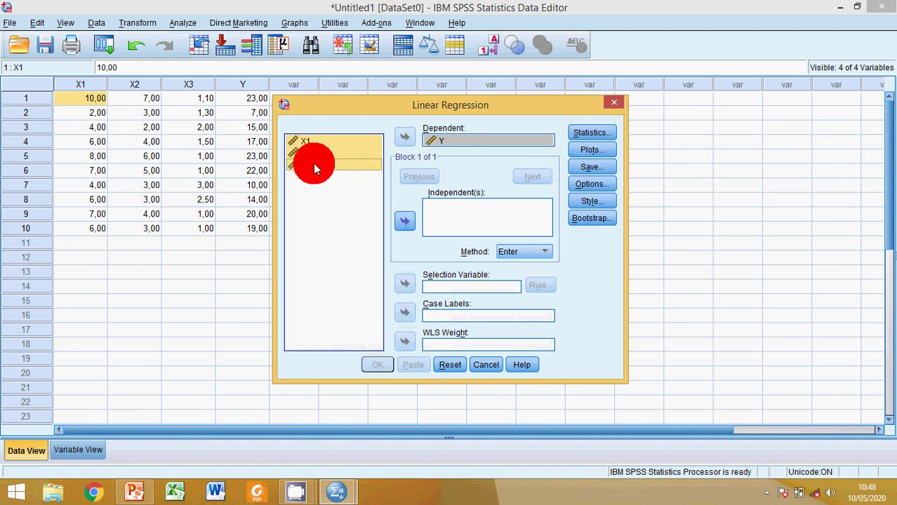
left_click(405, 218)
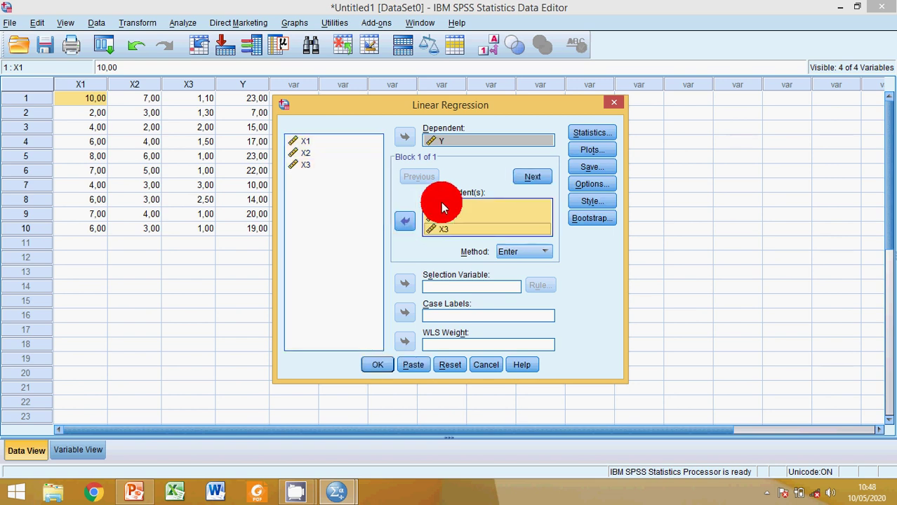
Add a regression scatterplot with *SRESID on the Y axis and *ZPRED on the X axis, and run the regression.
left_click(594, 151)
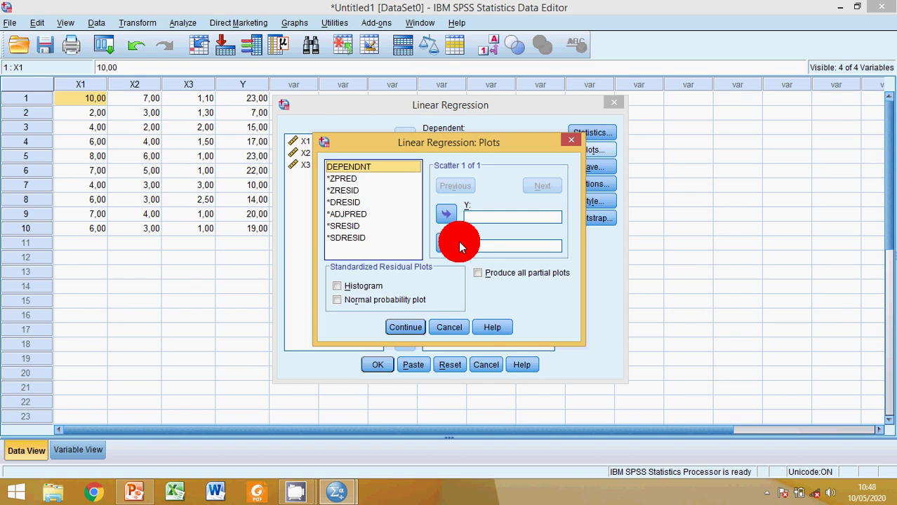
left_click(338, 227)
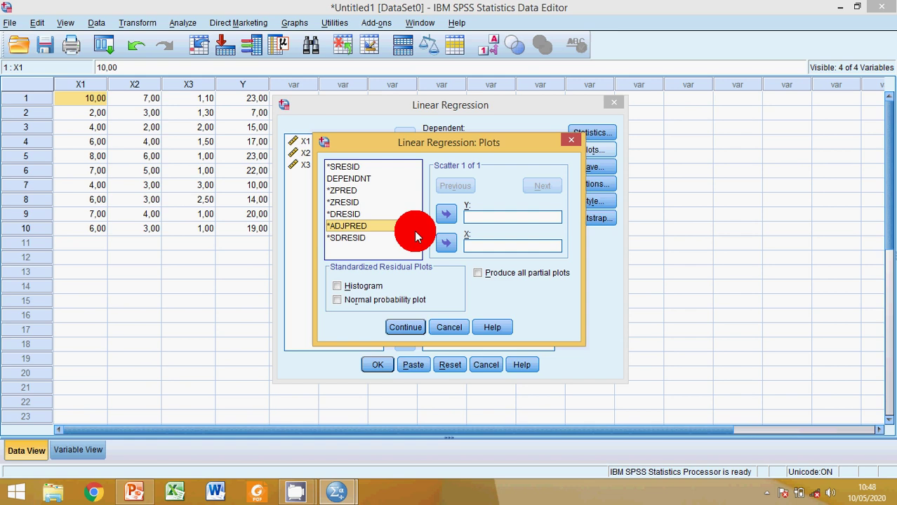
left_click(347, 166)
left_click(447, 214)
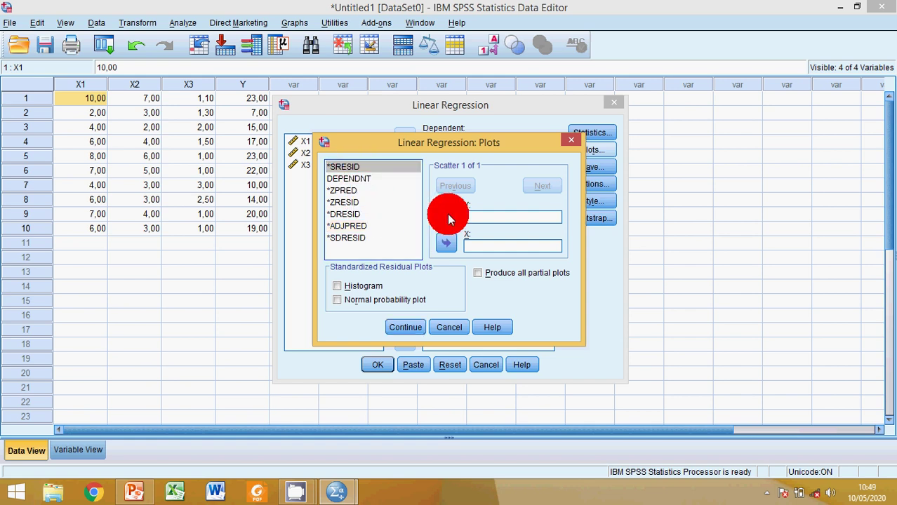
left_click(481, 245)
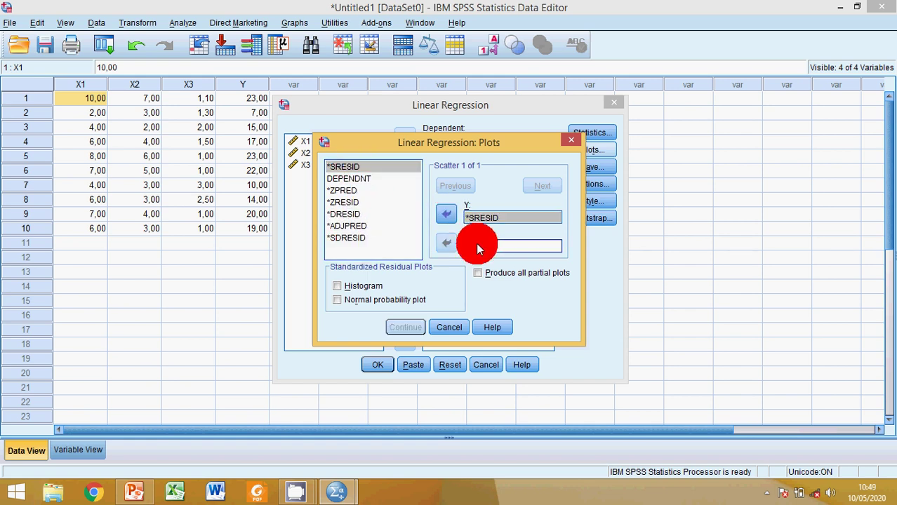
left_click(346, 190)
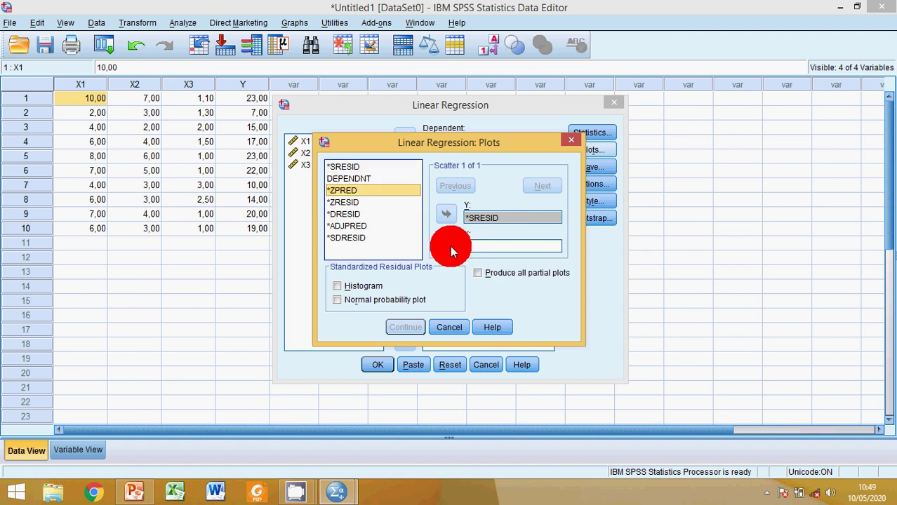
left_click_drag(450, 245, 450, 246)
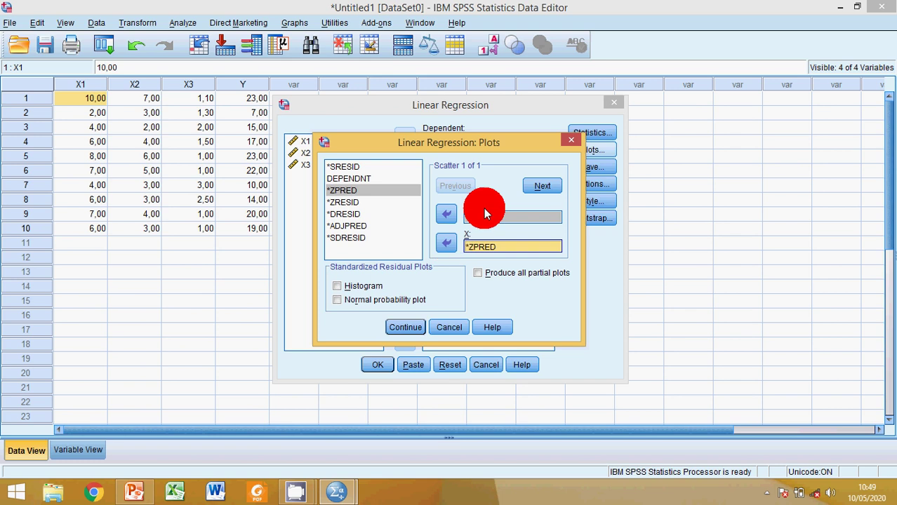
left_click(397, 327)
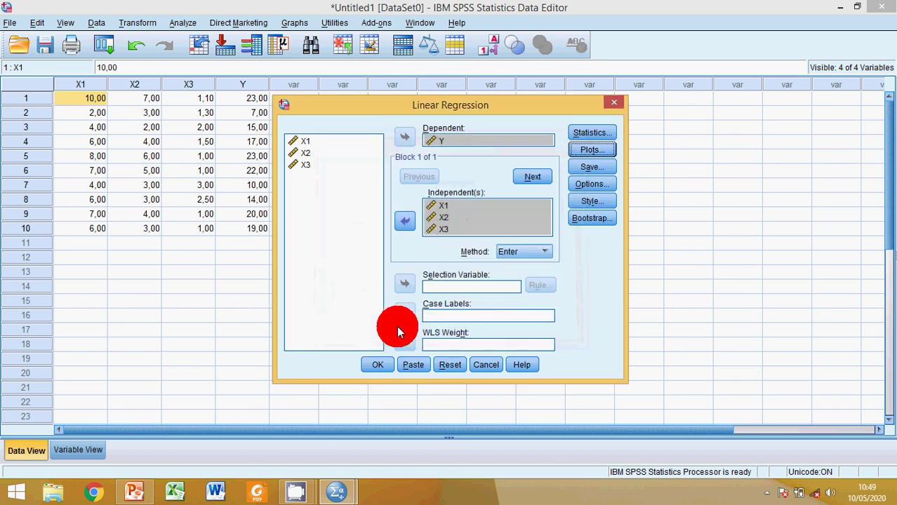
left_click(379, 363)
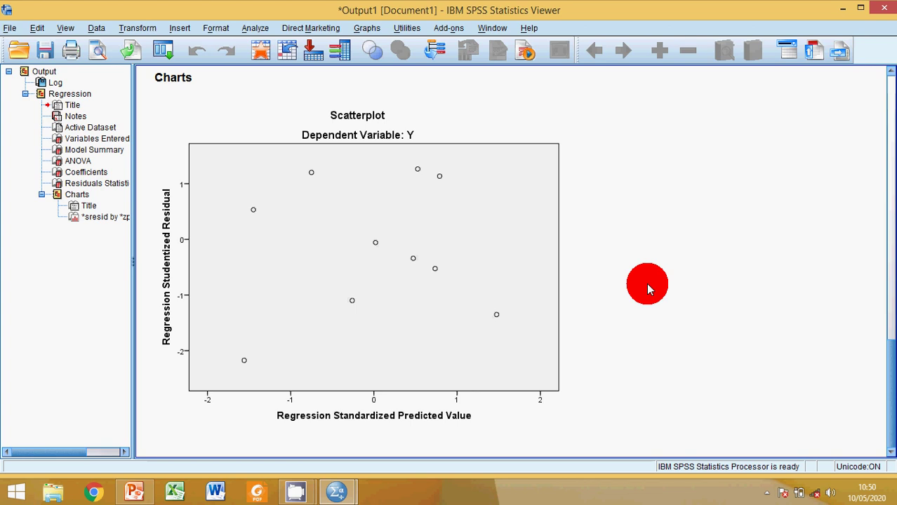
left_click(447, 223)
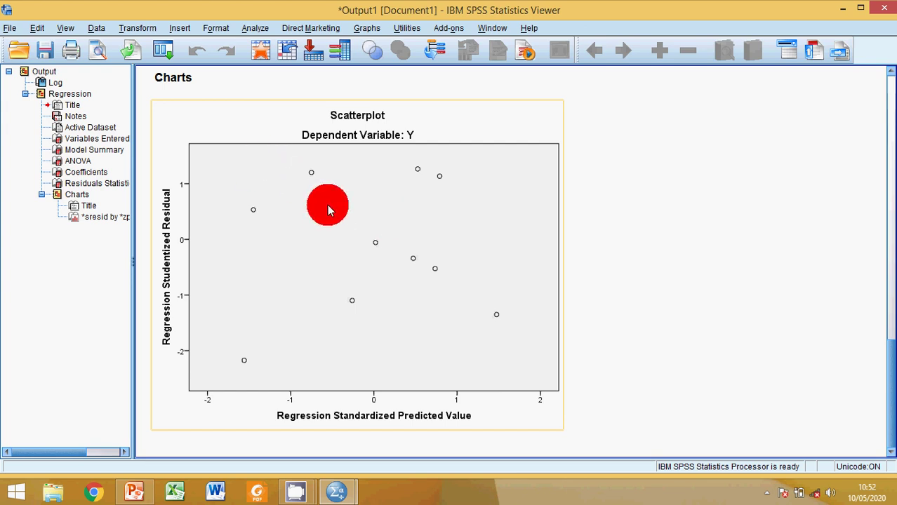
left_click(632, 234)
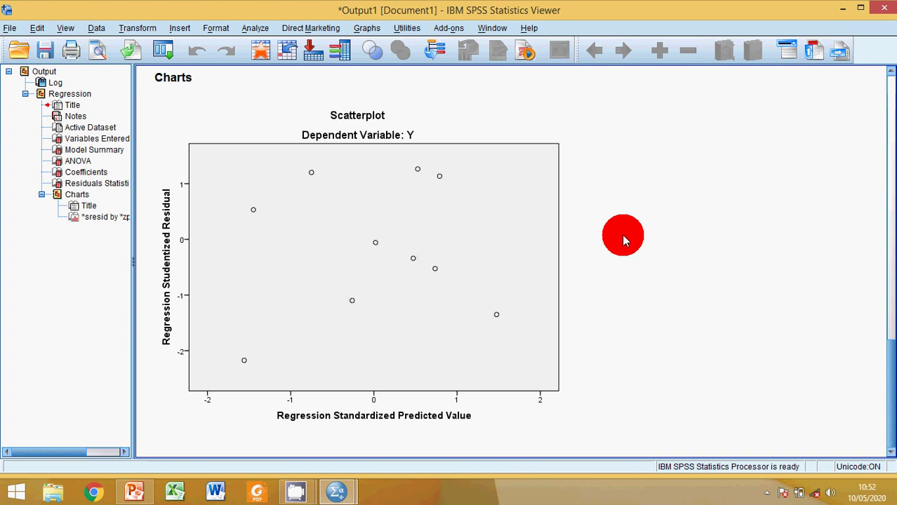
left_click(477, 306)
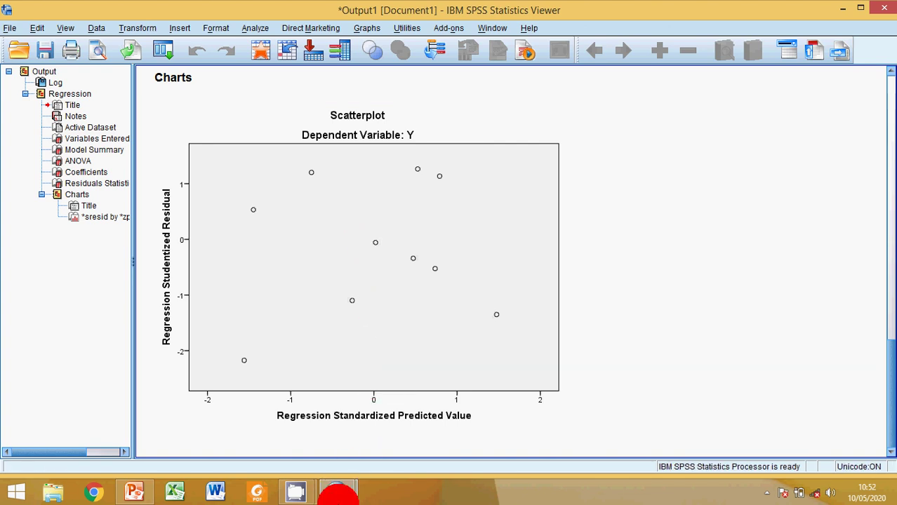
Rerun the linear regression on the dataset with unstandardized residuals saved as a new variable.
mouse_move(336, 491)
left_click(270, 447)
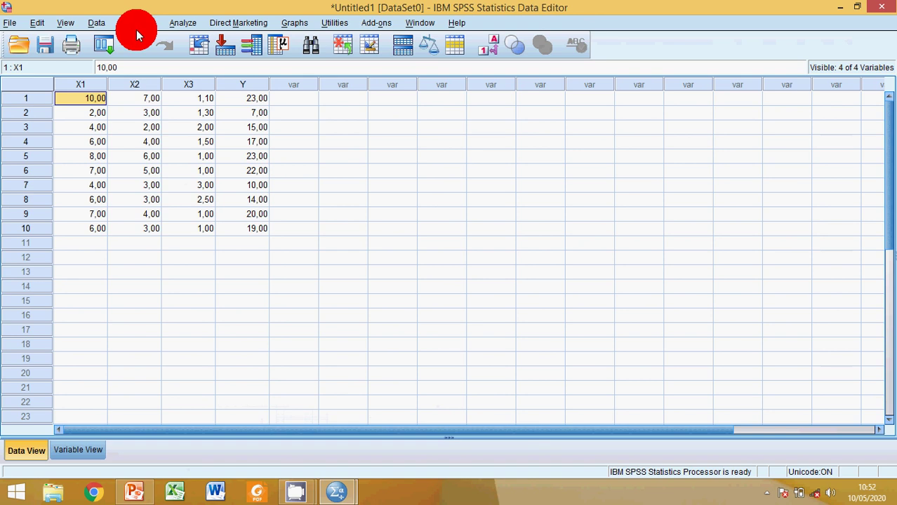
left_click(176, 25)
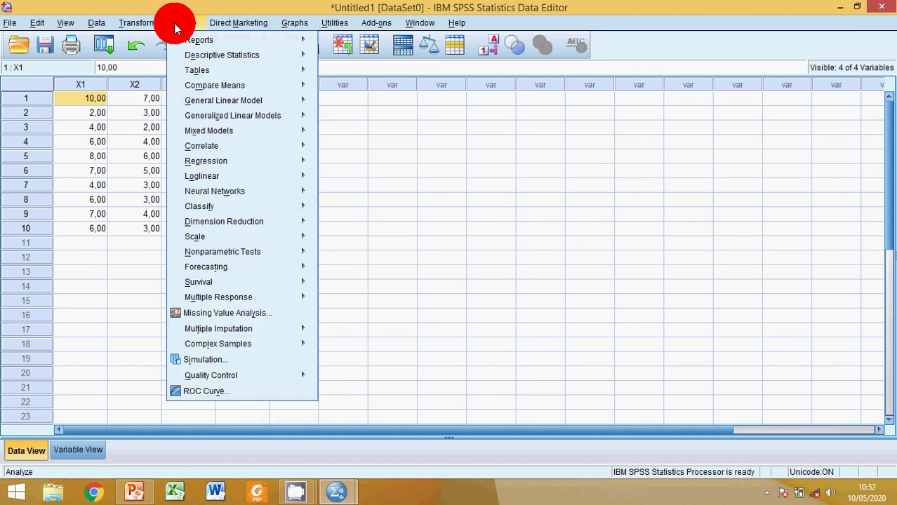
mouse_move(223, 166)
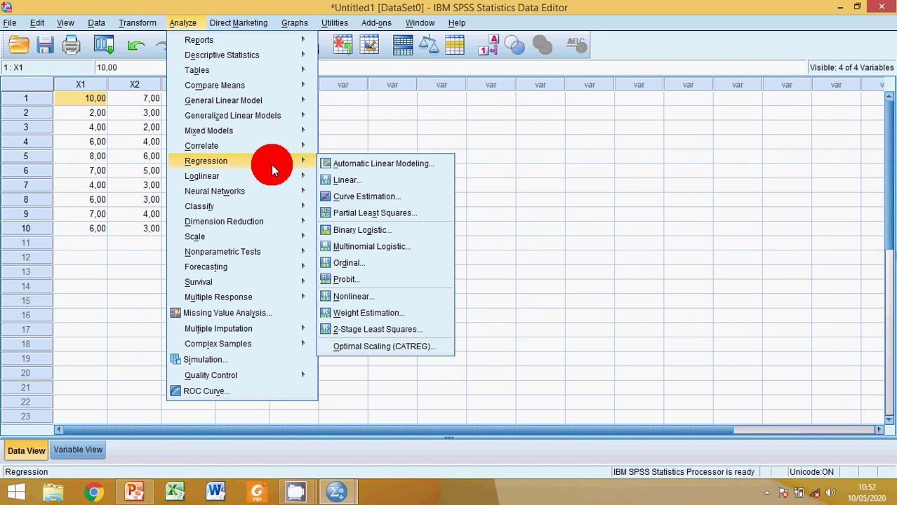
left_click(345, 181)
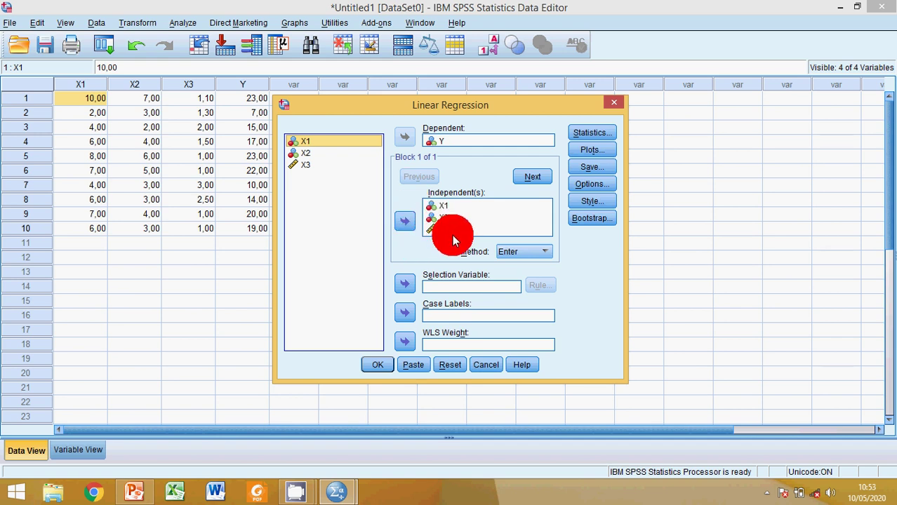
left_click(582, 166)
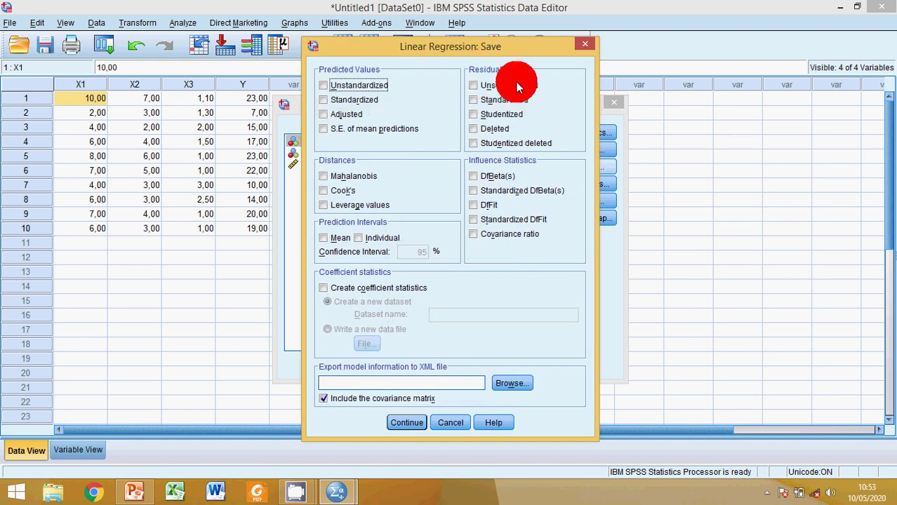
left_click(471, 85)
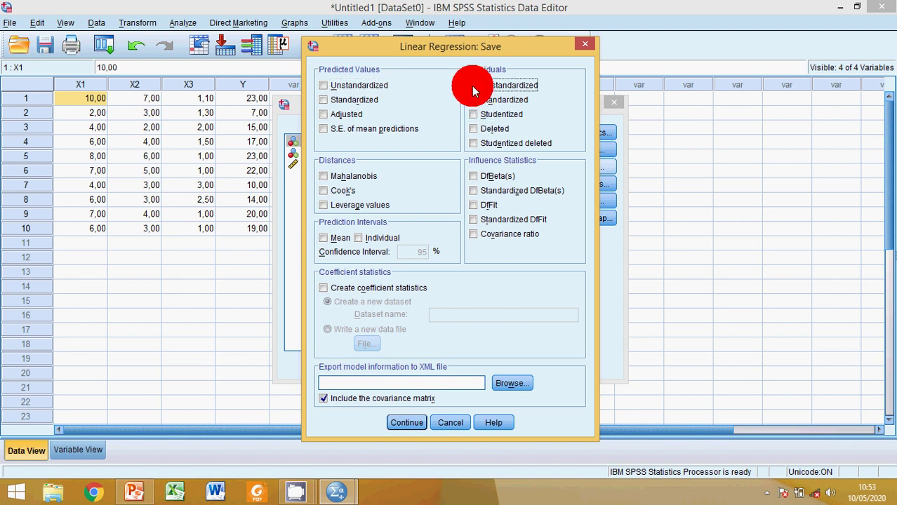
left_click(399, 424)
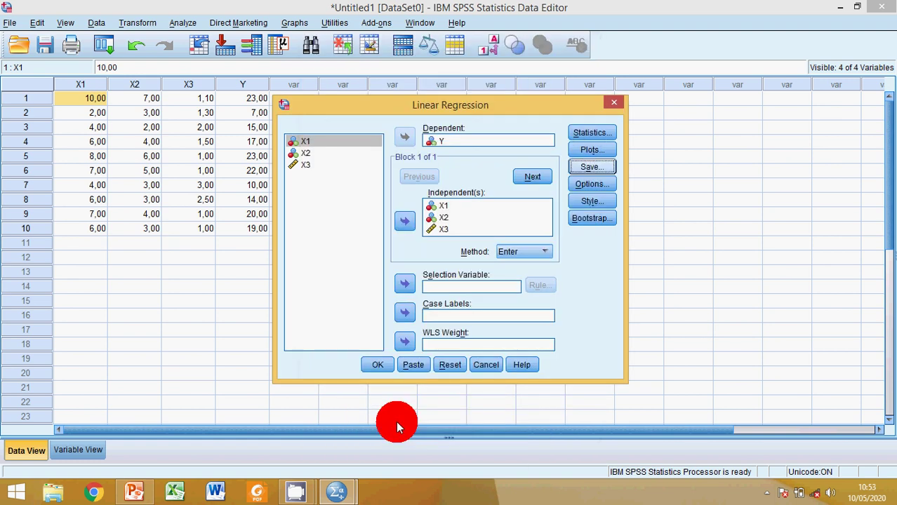
left_click(372, 365)
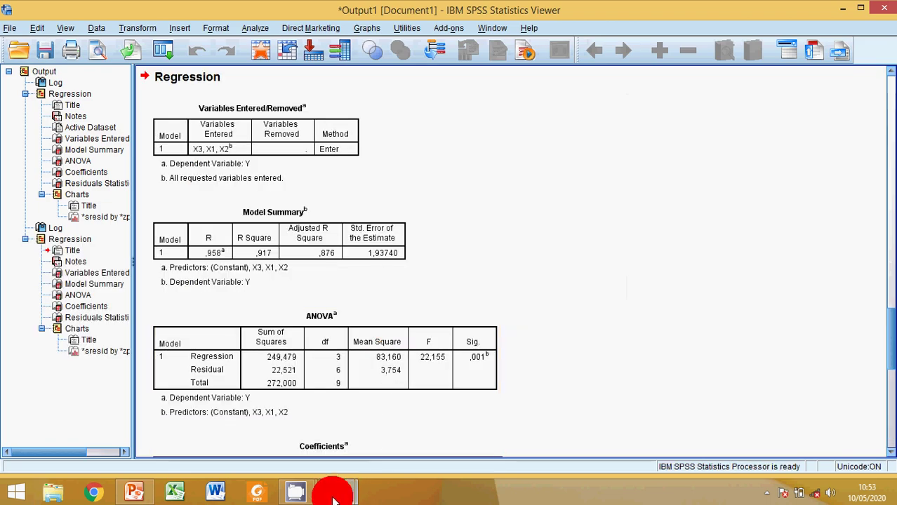
Return to the dataset and start computing a new variable with the target name Abs_Res.
mouse_move(331, 495)
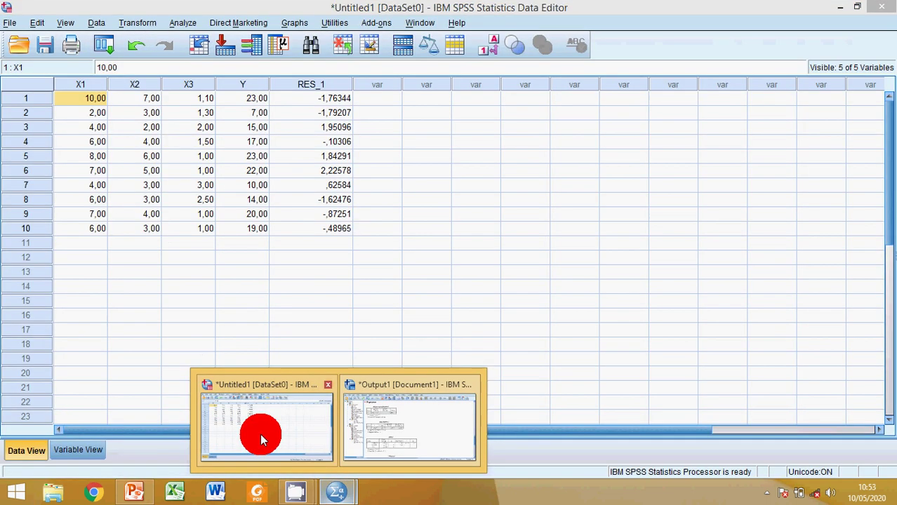
left_click(260, 434)
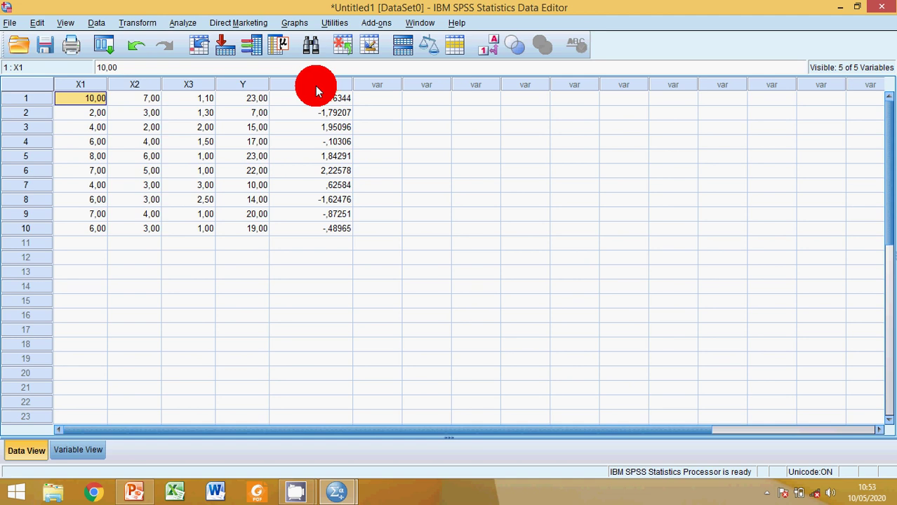
left_click(145, 25)
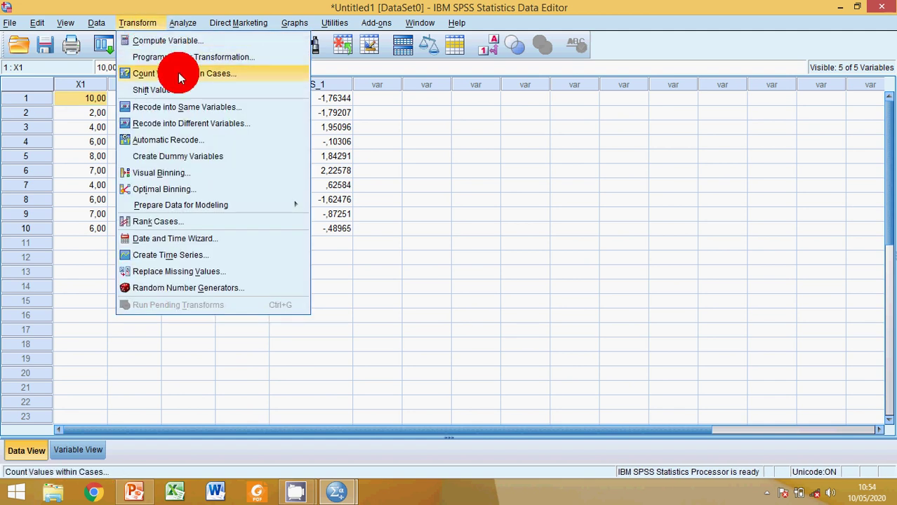
left_click(194, 40)
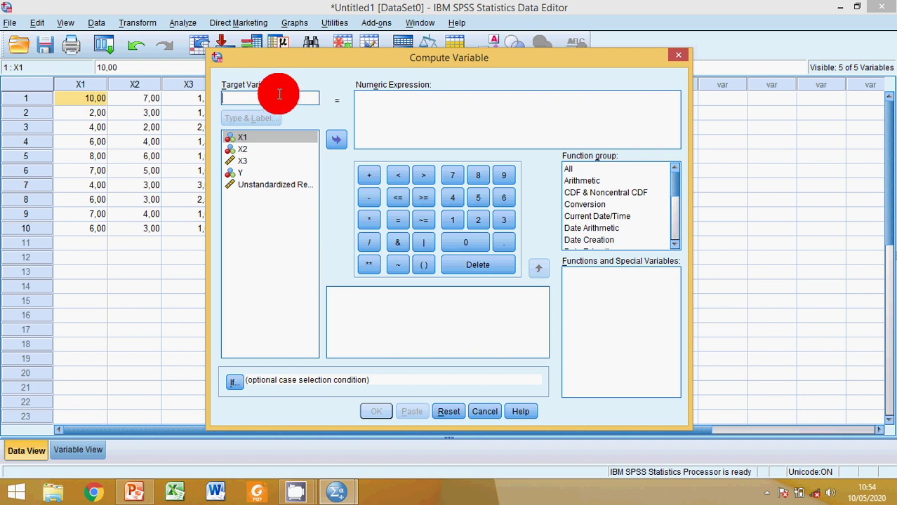
type("a")
key("BackSpace")
type("Abs")
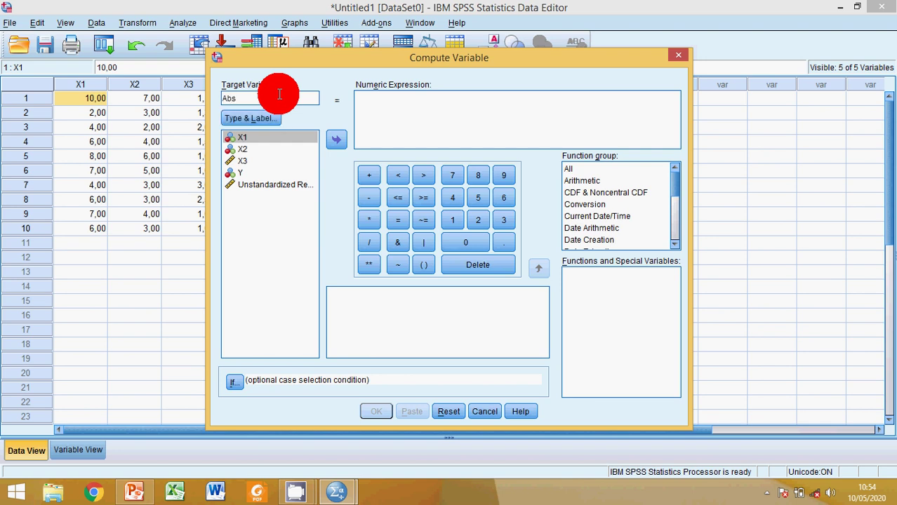
type("_Res")
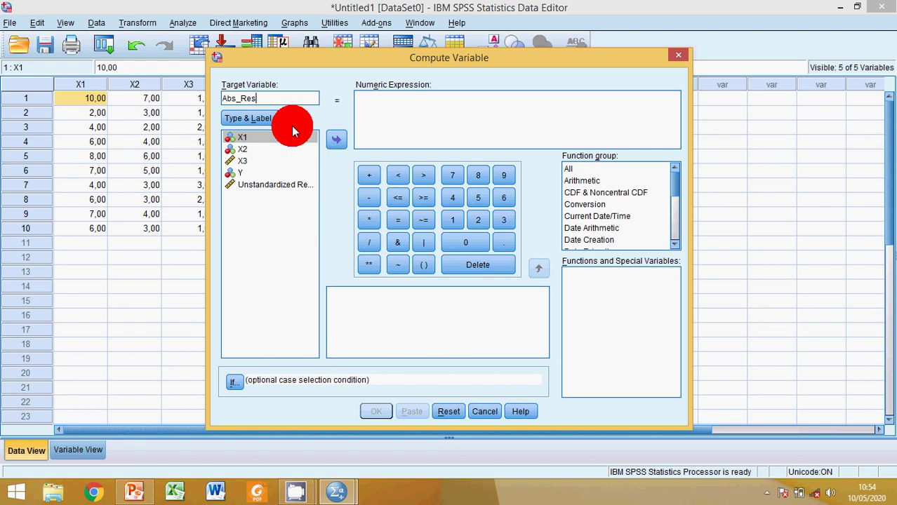
Define the numeric expression for Abs_Res as ABS(RES_1) using the Abs function and the unstandardized residual, and compute the variable.
left_click(372, 99)
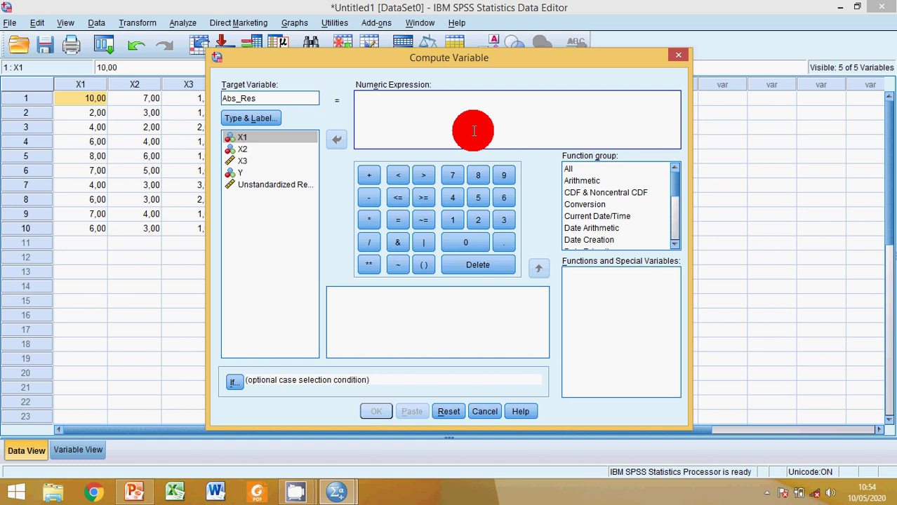
left_click(567, 168)
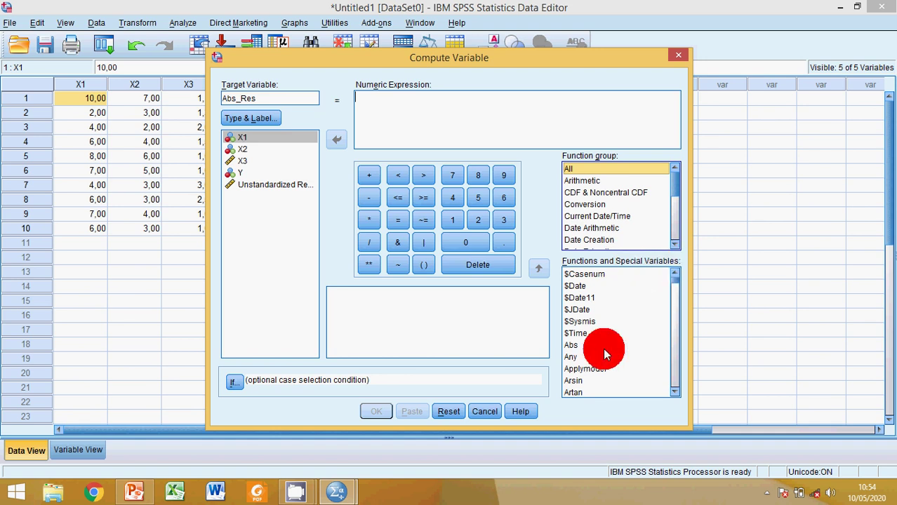
double_click(569, 344)
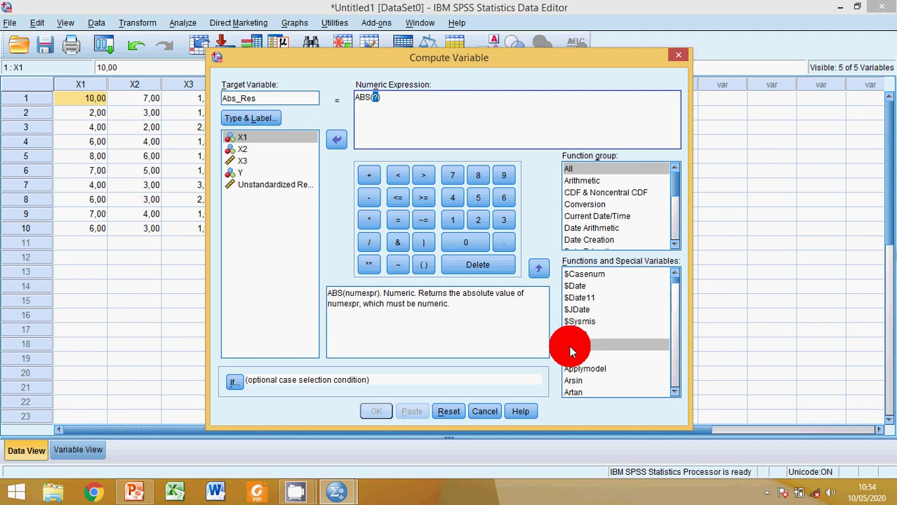
left_click(381, 105)
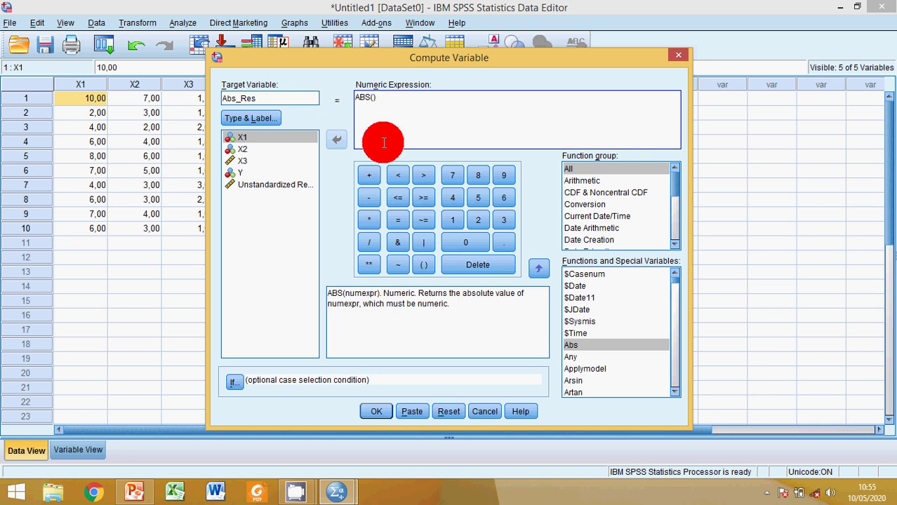
left_click(252, 182)
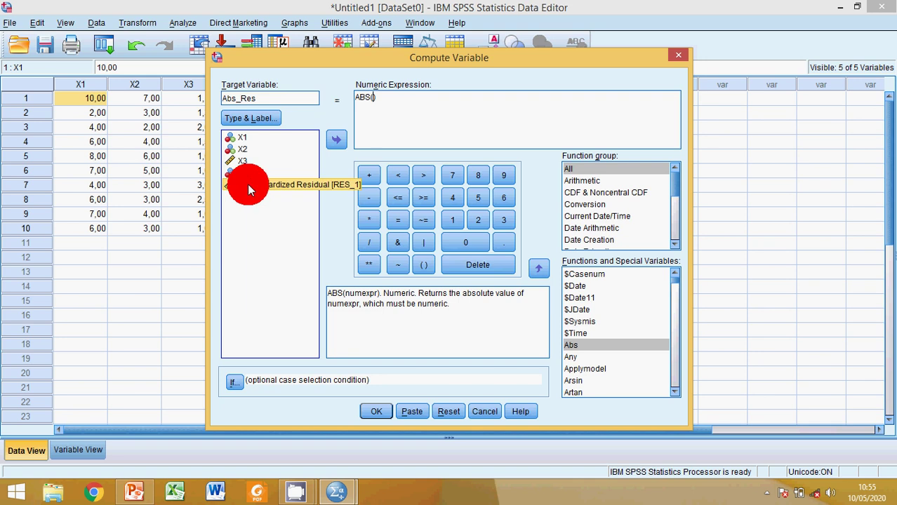
left_click(337, 135)
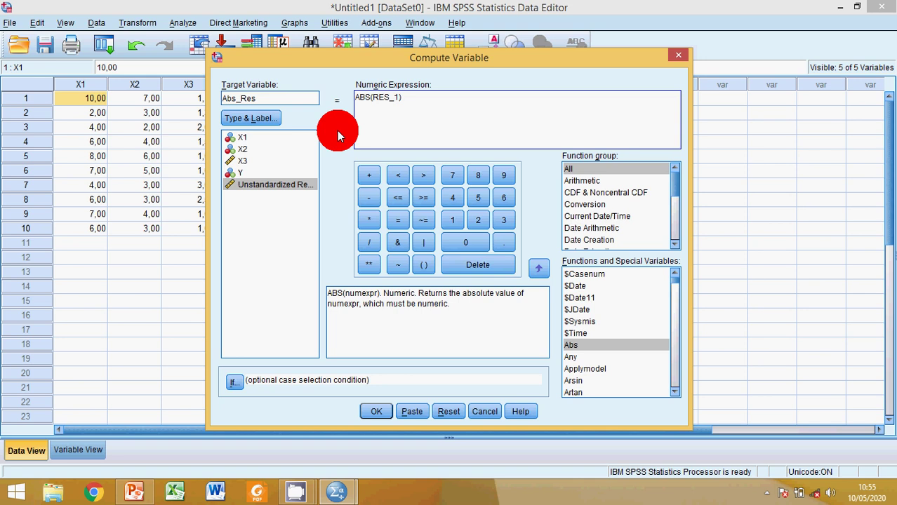
left_click(381, 411)
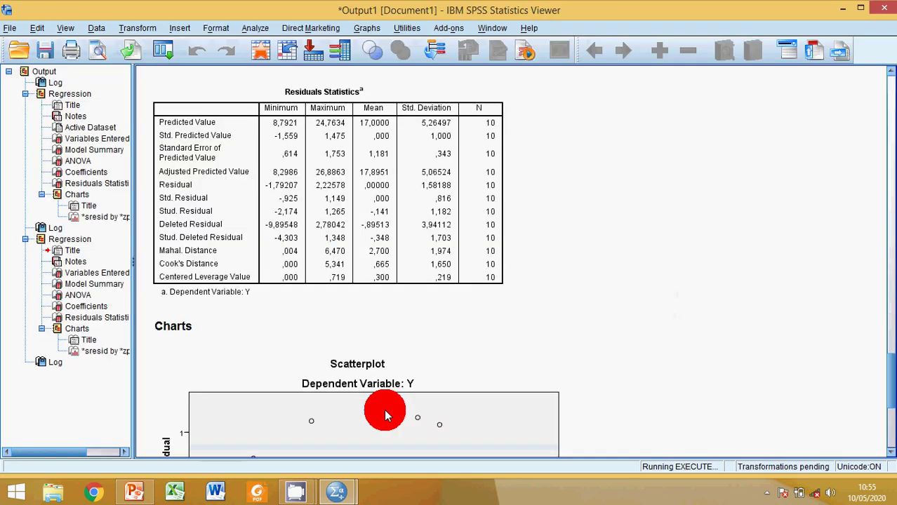
Return to the dataset and rerun the linear regression with Abs_Res replacing Y as the dependent variable, keeping X1, X2 and X3 as independents.
mouse_move(340, 494)
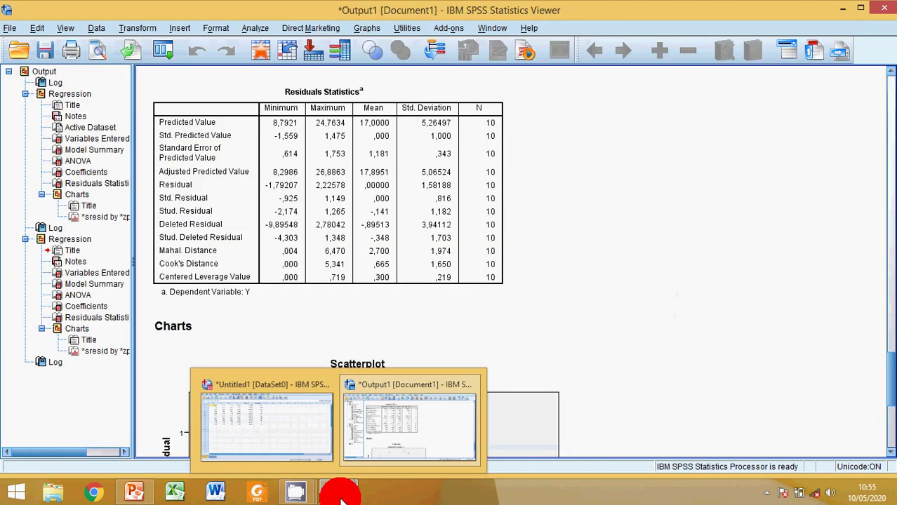
left_click(251, 414)
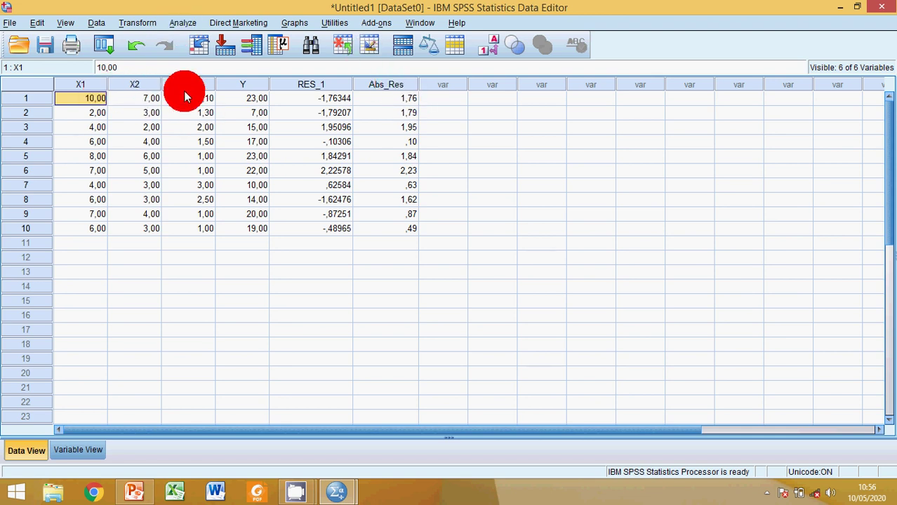
left_click(182, 23)
mouse_move(227, 164)
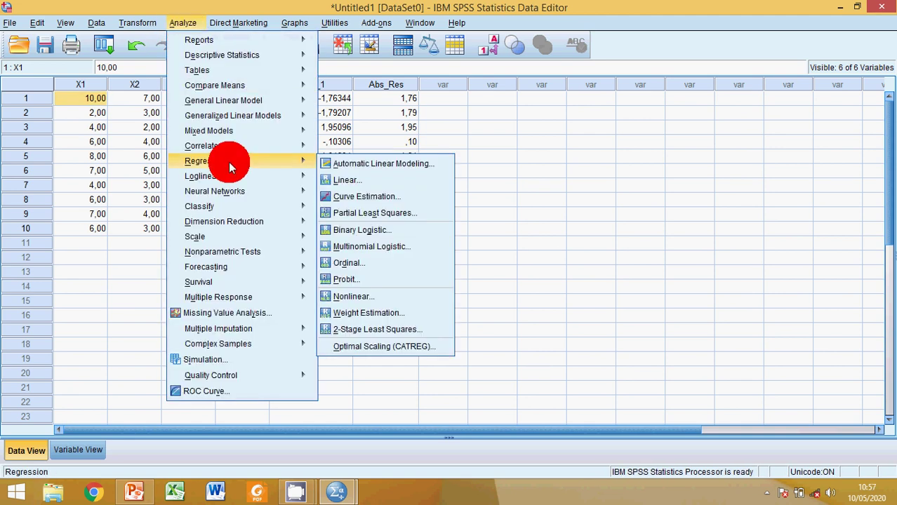
left_click(355, 180)
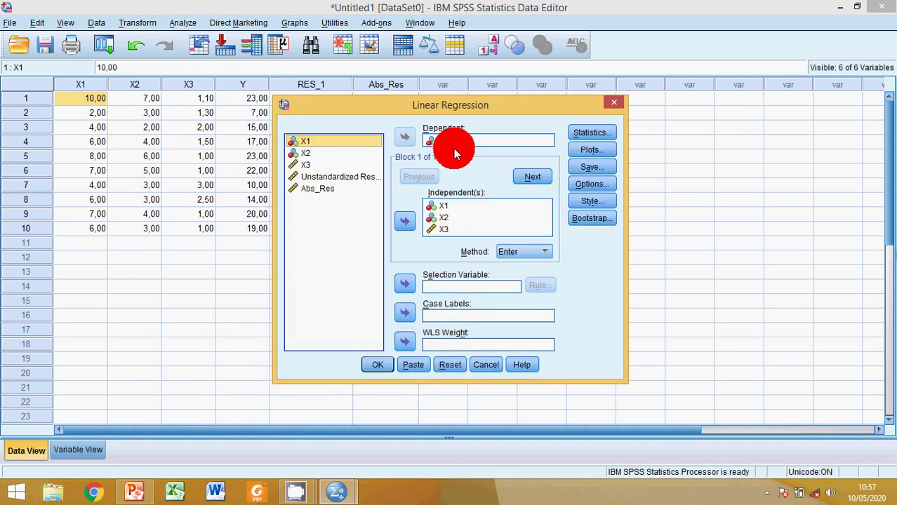
left_click(433, 144)
left_click(403, 137)
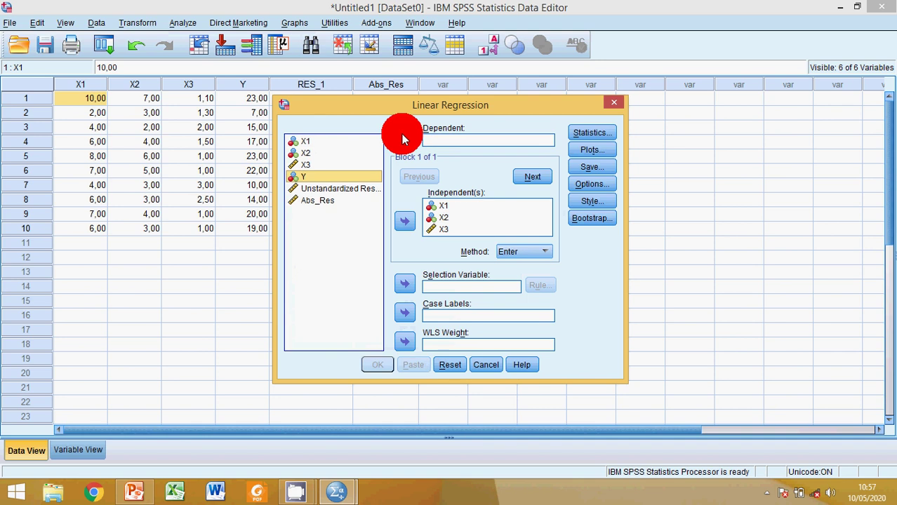
left_click(311, 202)
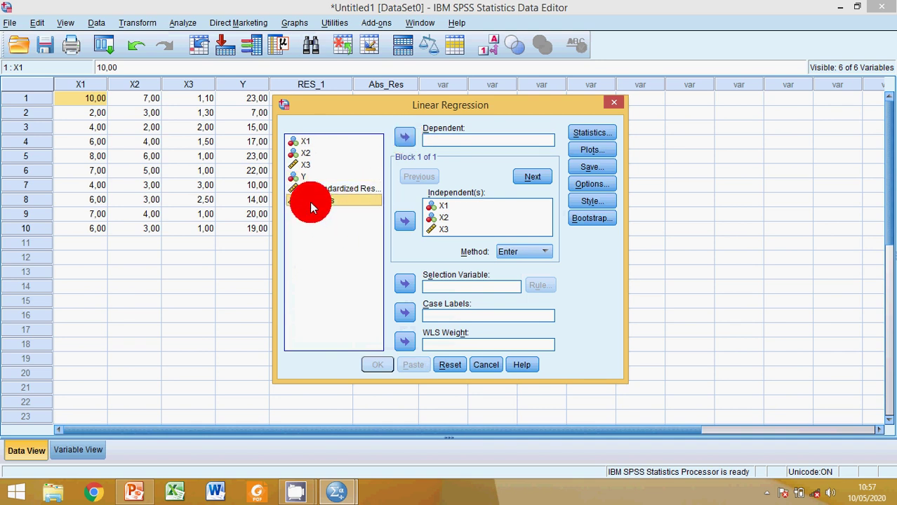
left_click(405, 136)
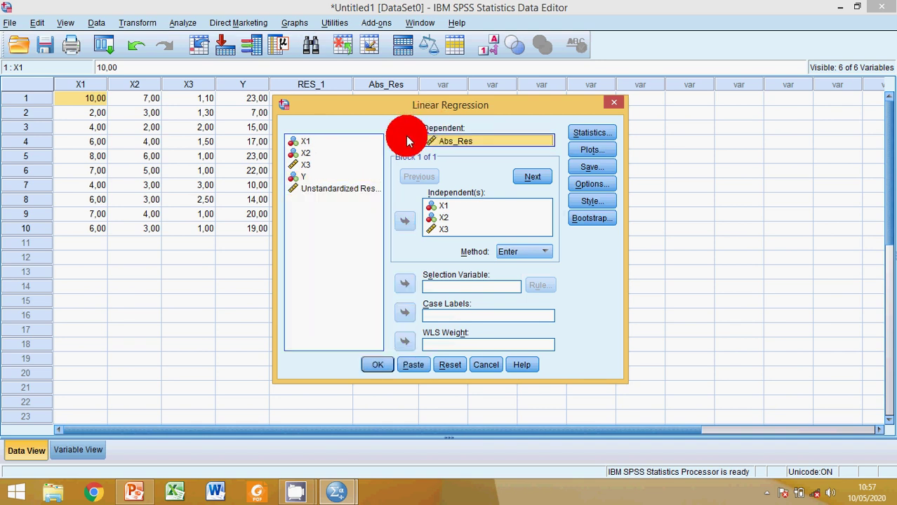
left_click(353, 178)
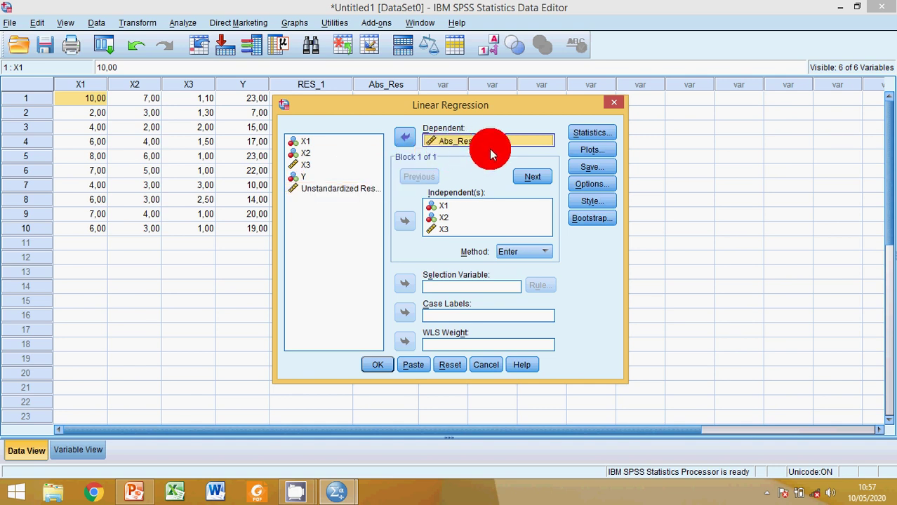
left_click(378, 365)
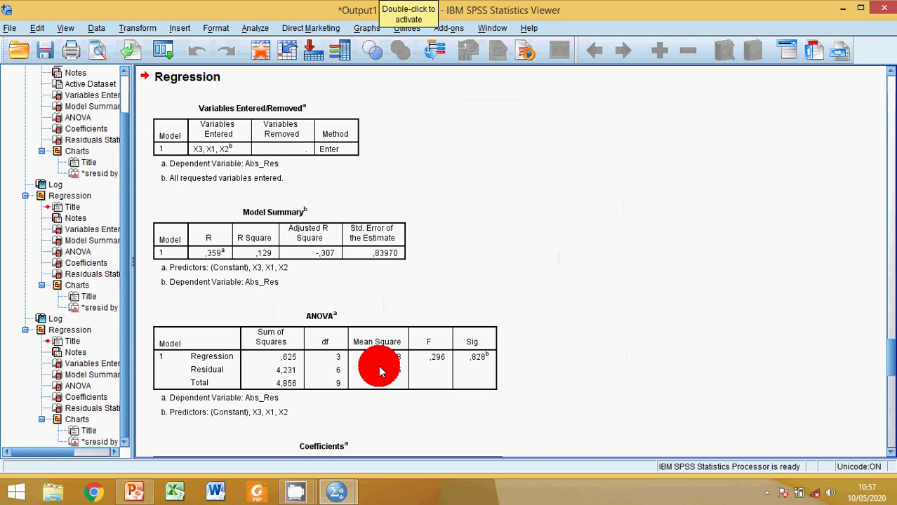
Examine the Abs_Res regression output, especially the significance values of X1, X2 and X3 in the Coefficients table.
left_click(549, 257)
scroll(550, 257, "down", 1)
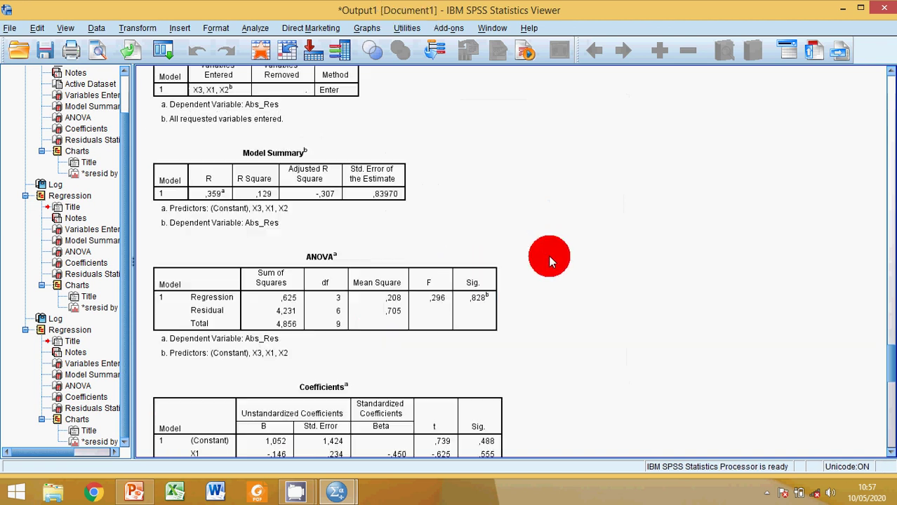
scroll(548, 255, "down", 1)
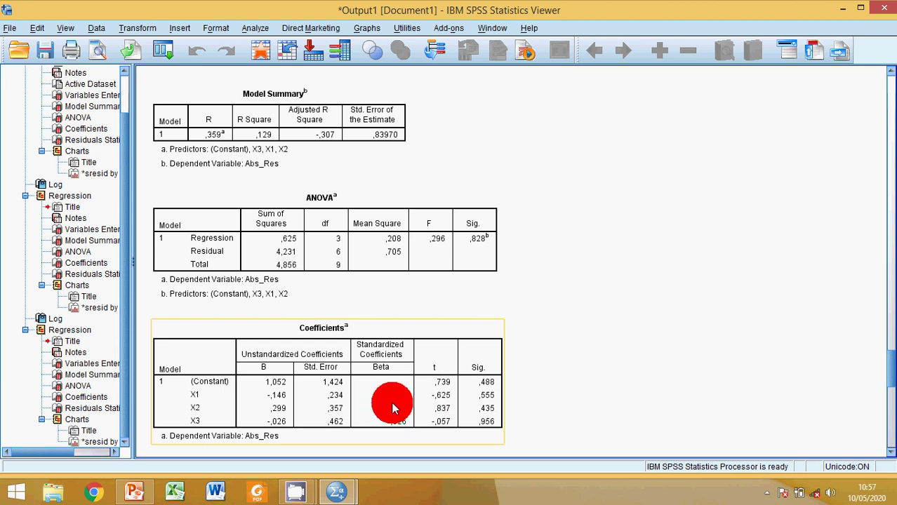
scroll(312, 326, "down", 1)
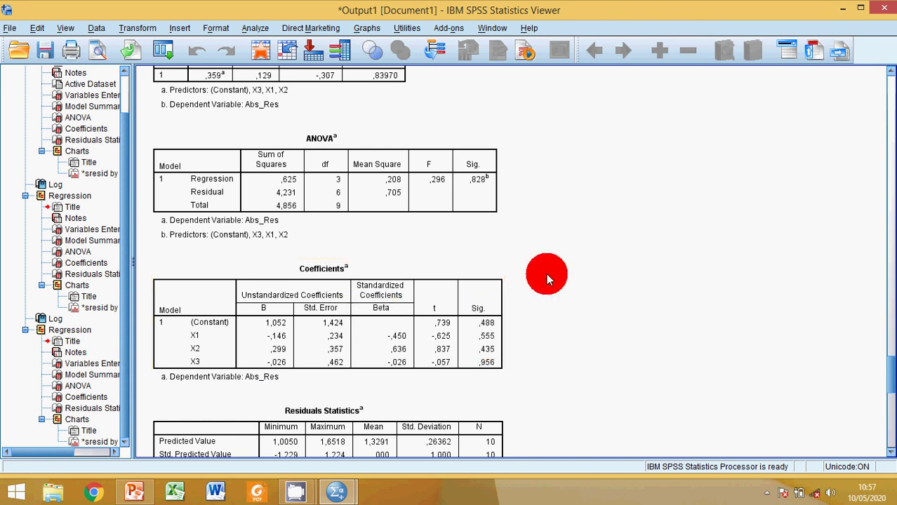
scroll(543, 275, "down", 2)
scroll(541, 278, "down", 4)
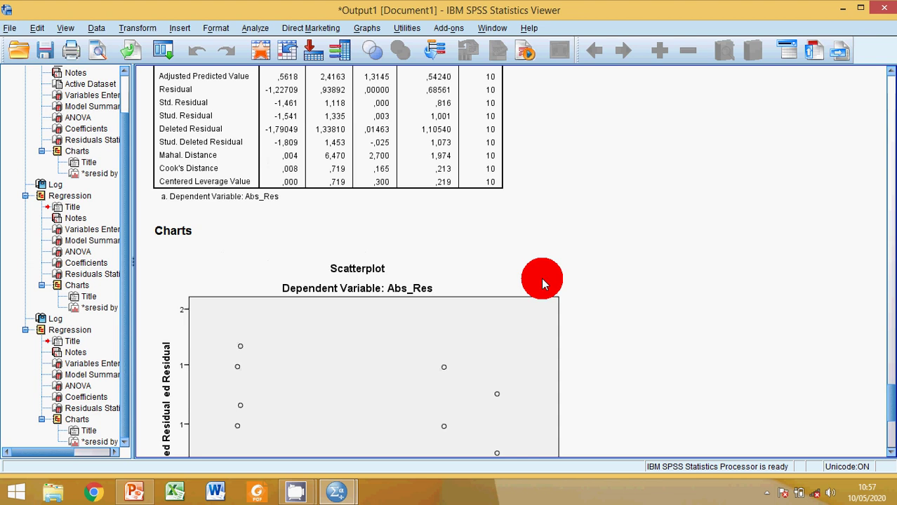
scroll(541, 277, "up", 4)
scroll(540, 278, "up", 1)
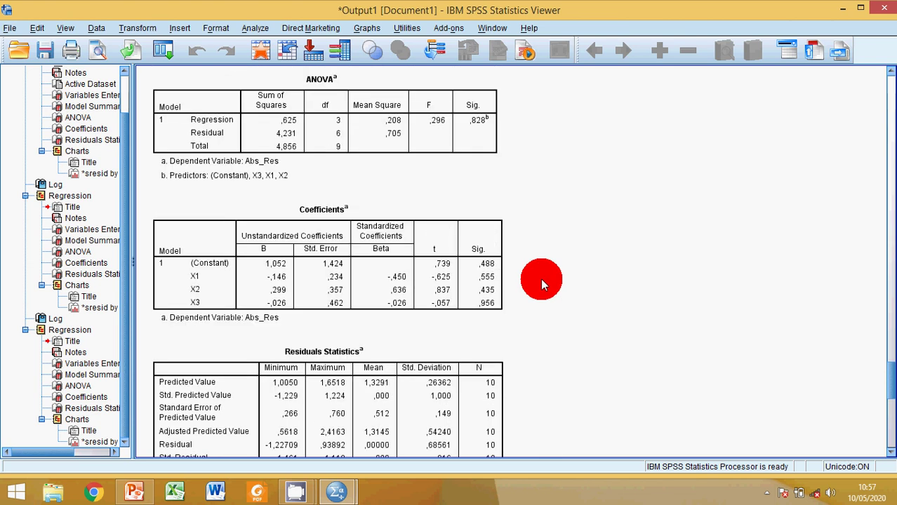
left_click(483, 302)
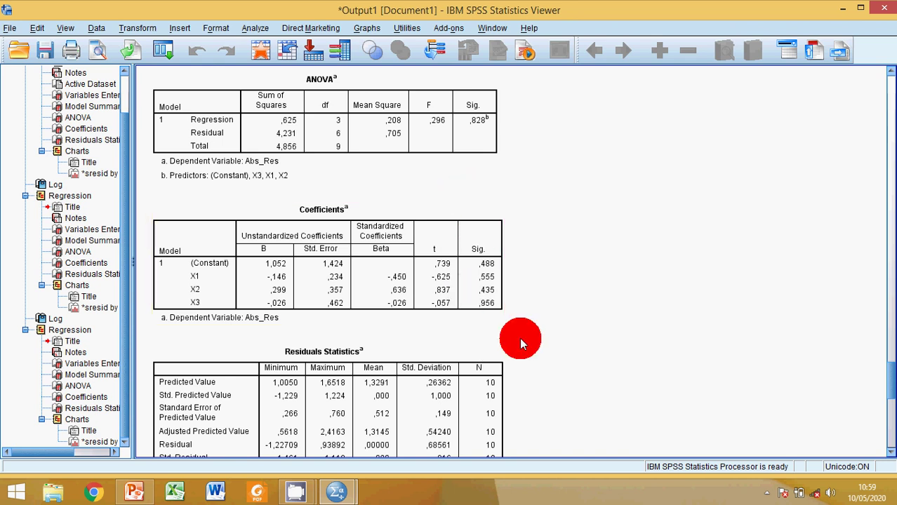
mouse_move(301, 483)
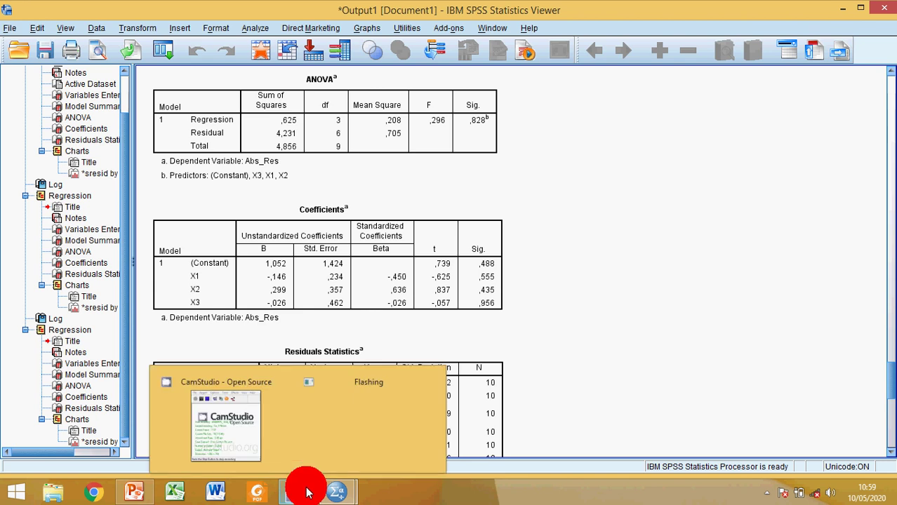
left_click(226, 424)
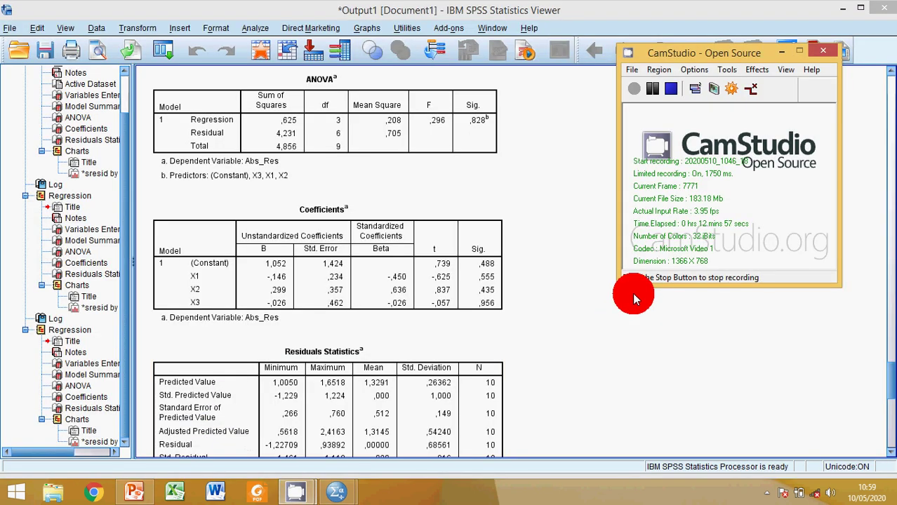
left_click(653, 92)
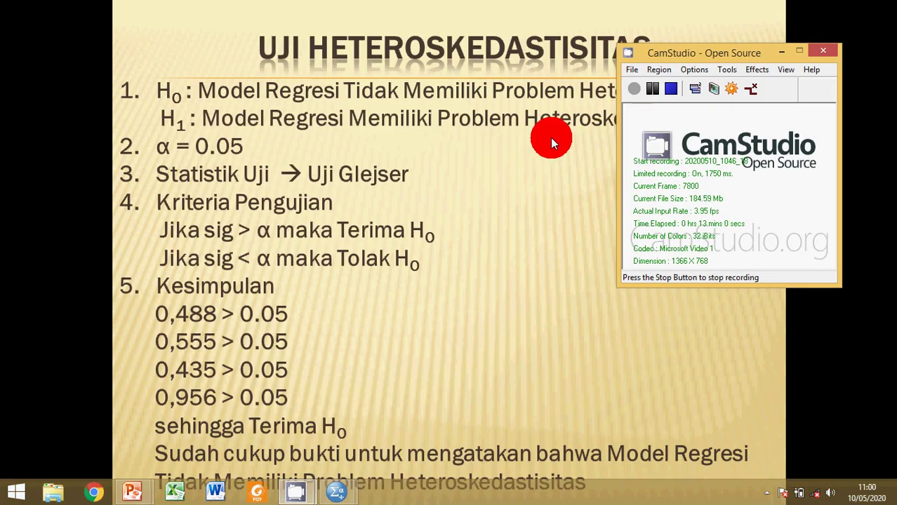
left_click(550, 138)
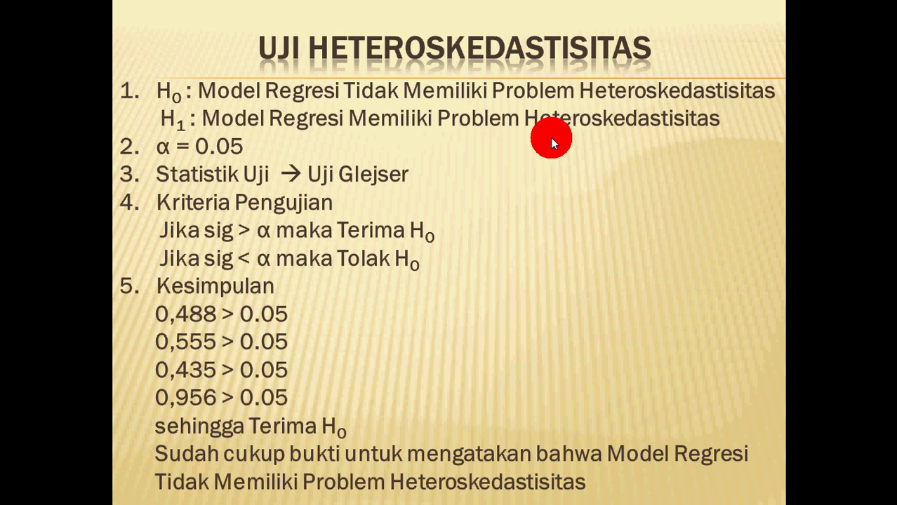